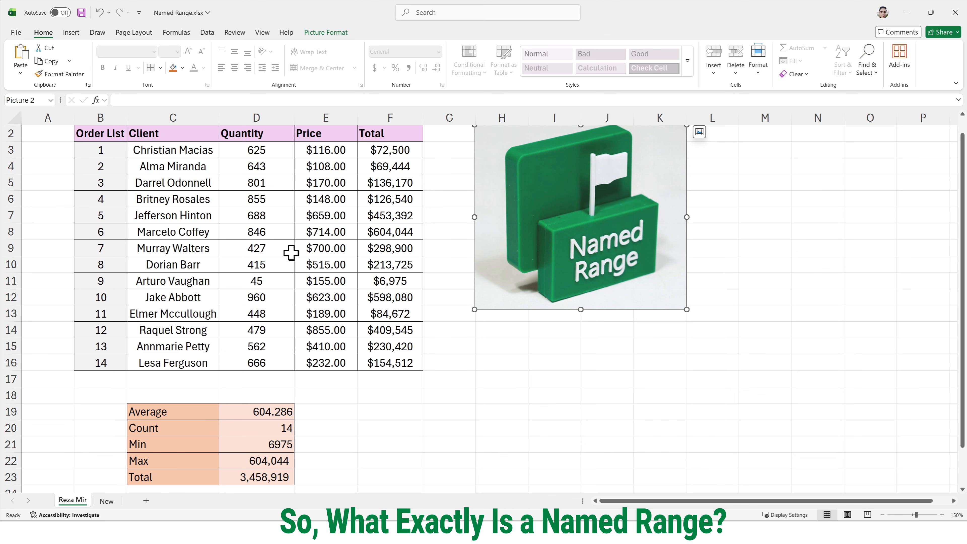
Step: Select sample cell blocks in the order table, including C5:D9, D7:D14 and B4:B13, to illustrate cell ranges
{"action": "scroll", "coordinate": [291, 253], "scroll_direction": "up", "scroll_amount": 1}
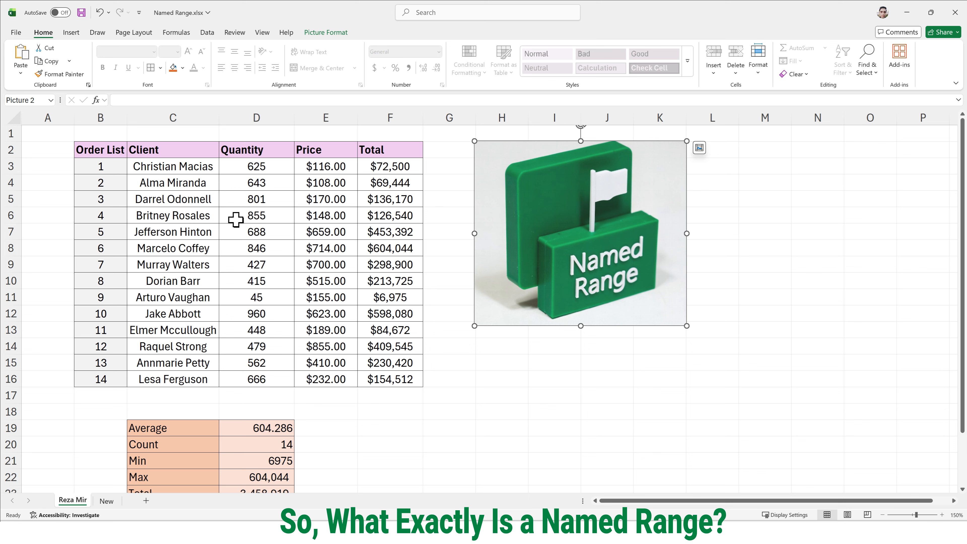
{"action": "left_click", "coordinate": [187, 194]}
{"action": "left_click_drag", "start_coordinate": [213, 209], "coordinate": [289, 262]}
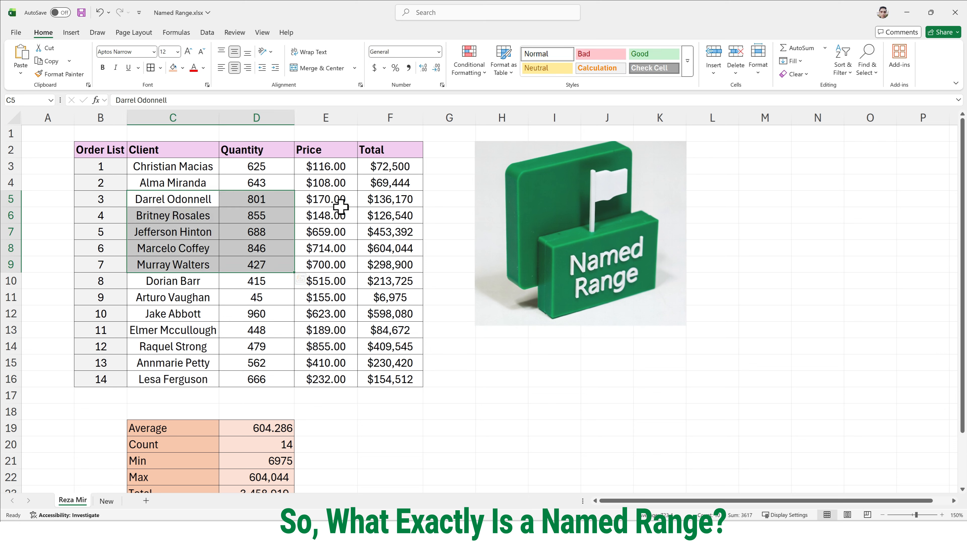
{"action": "left_click", "coordinate": [322, 200]}
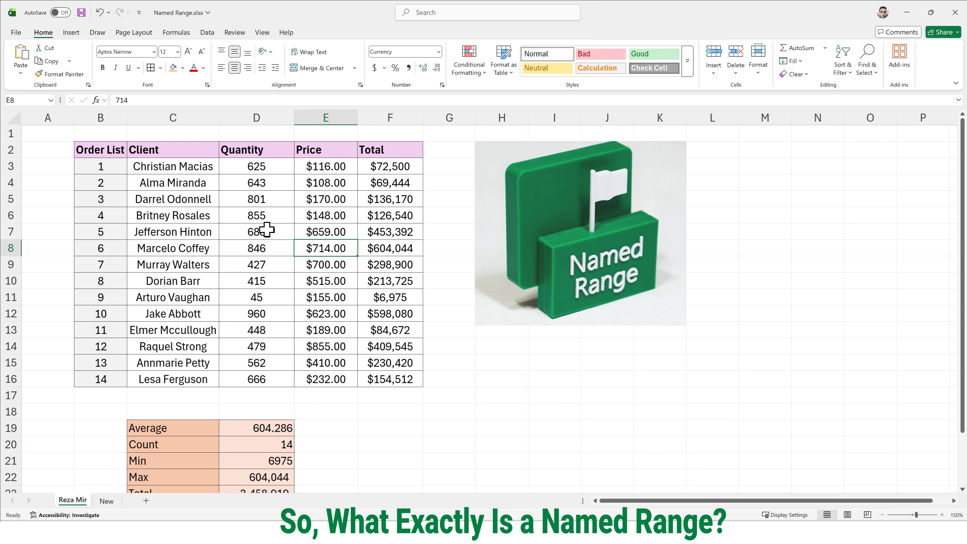
{"action": "left_click_drag", "start_coordinate": [263, 231], "coordinate": [266, 345]}
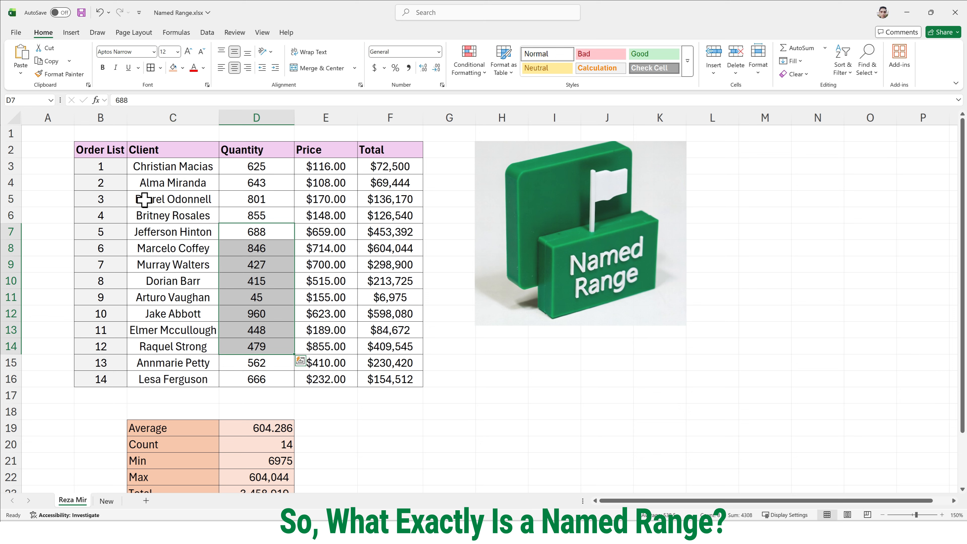
{"action": "left_click_drag", "start_coordinate": [113, 182], "coordinate": [107, 330]}
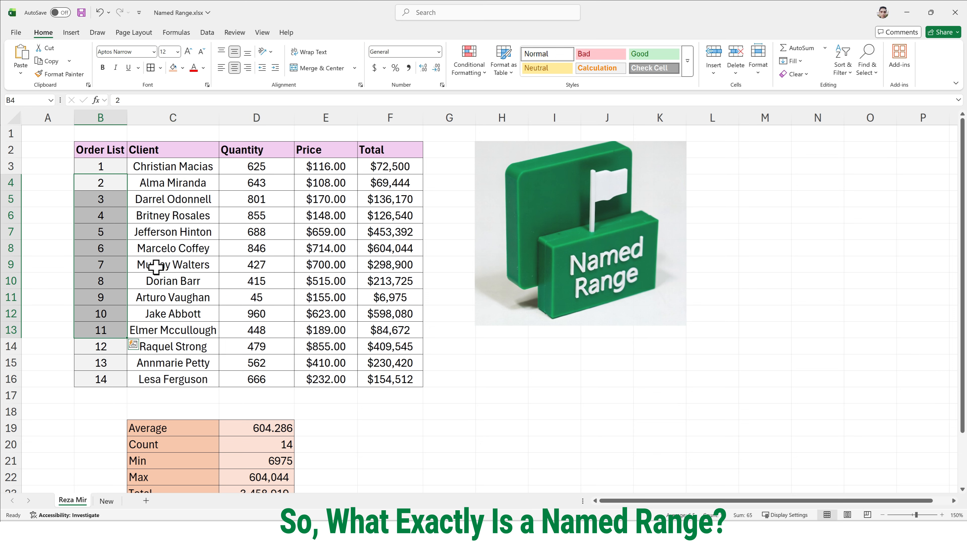
Step: Select the Total values F3:F16, followed by the Client values C3:C16, to check their range names
{"action": "left_click_drag", "start_coordinate": [410, 171], "coordinate": [390, 371]}
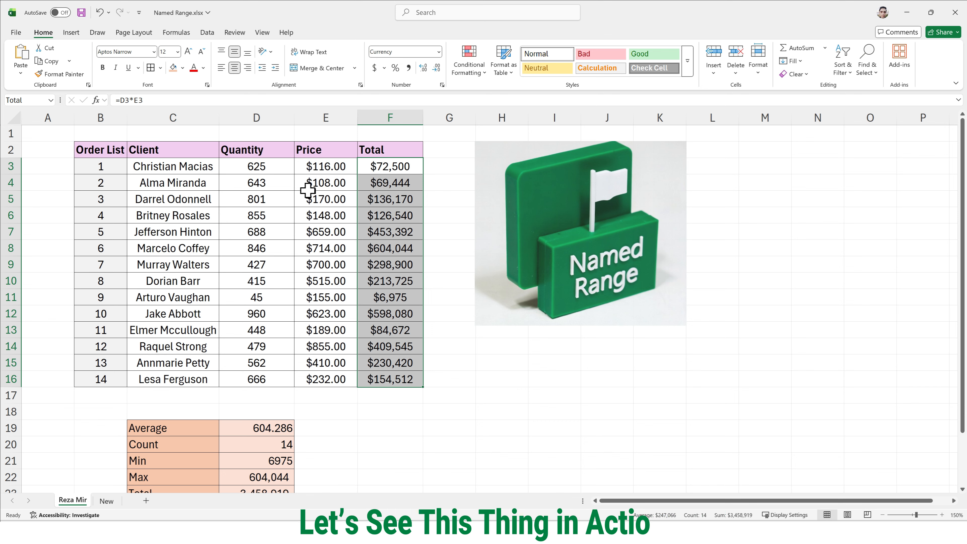
{"action": "left_click_drag", "start_coordinate": [203, 174], "coordinate": [196, 376]}
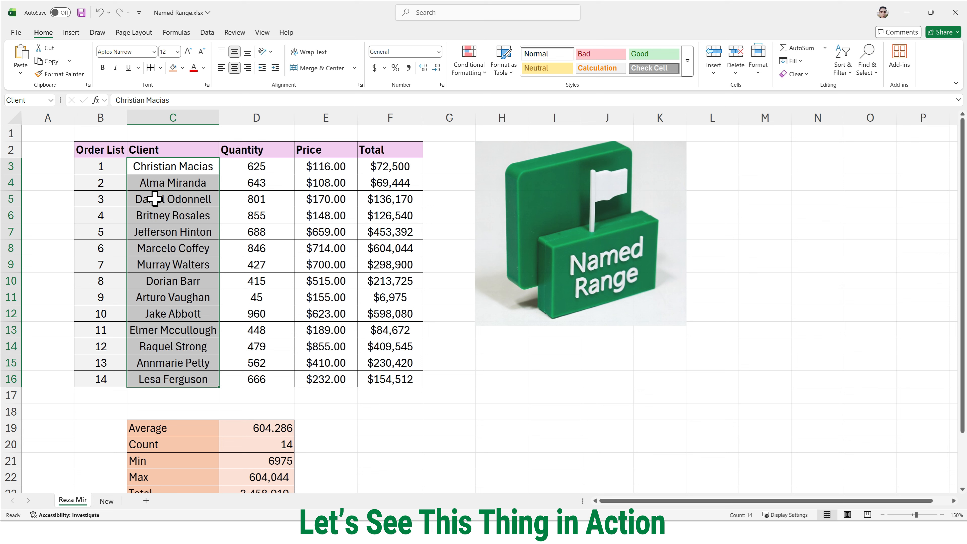
Step: Jump to the named ranges Order, Quantity, Total and Price, one after another
{"action": "left_click", "coordinate": [52, 100]}
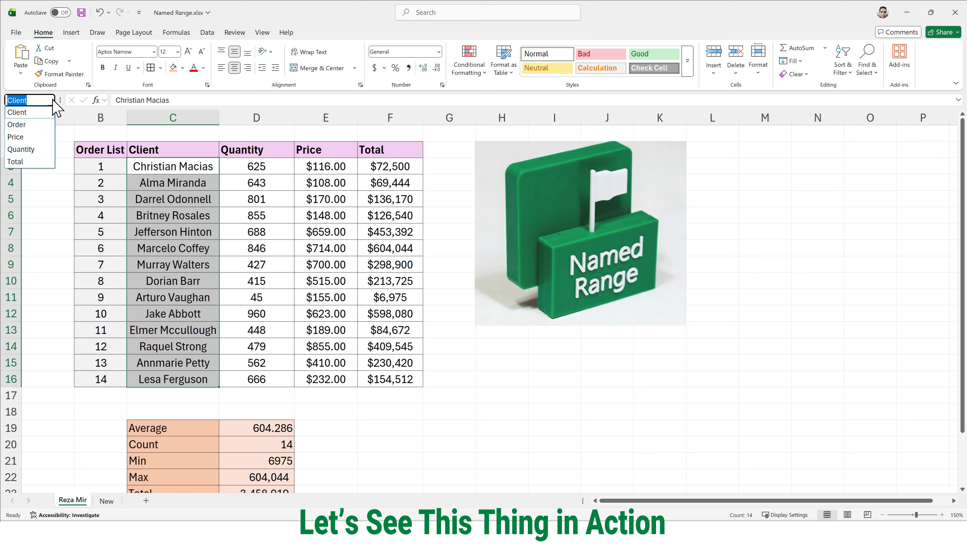
{"action": "left_click", "coordinate": [23, 124]}
{"action": "left_click", "coordinate": [51, 99]}
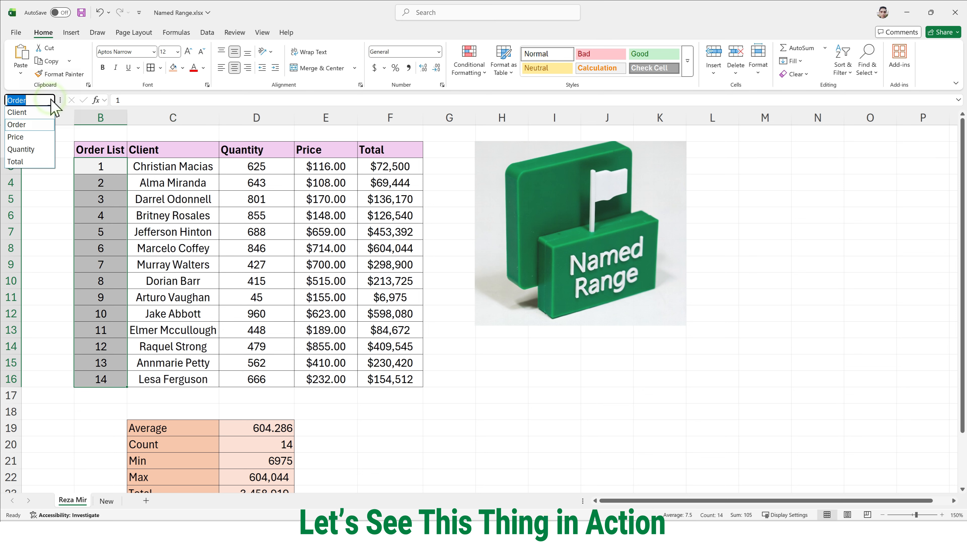
{"action": "left_click", "coordinate": [30, 151]}
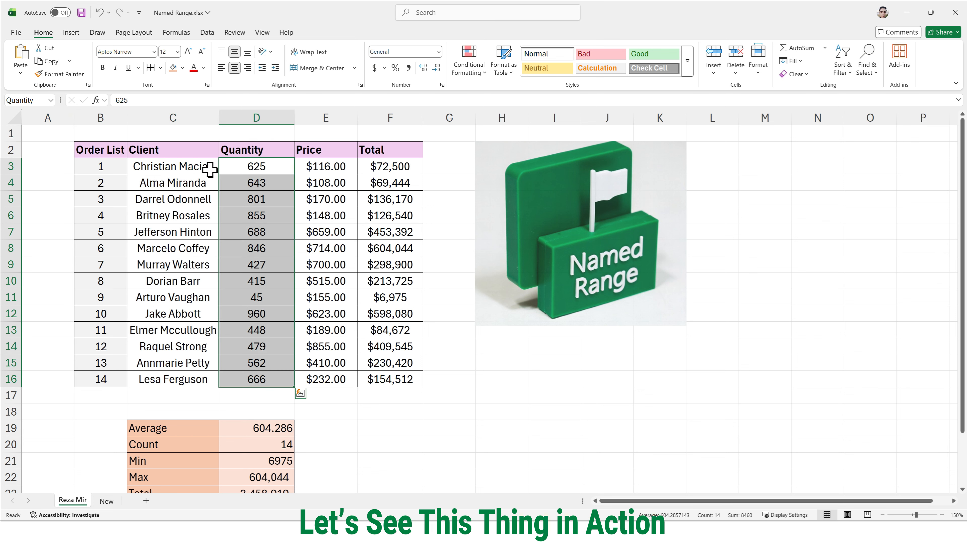
{"action": "left_click", "coordinate": [51, 100]}
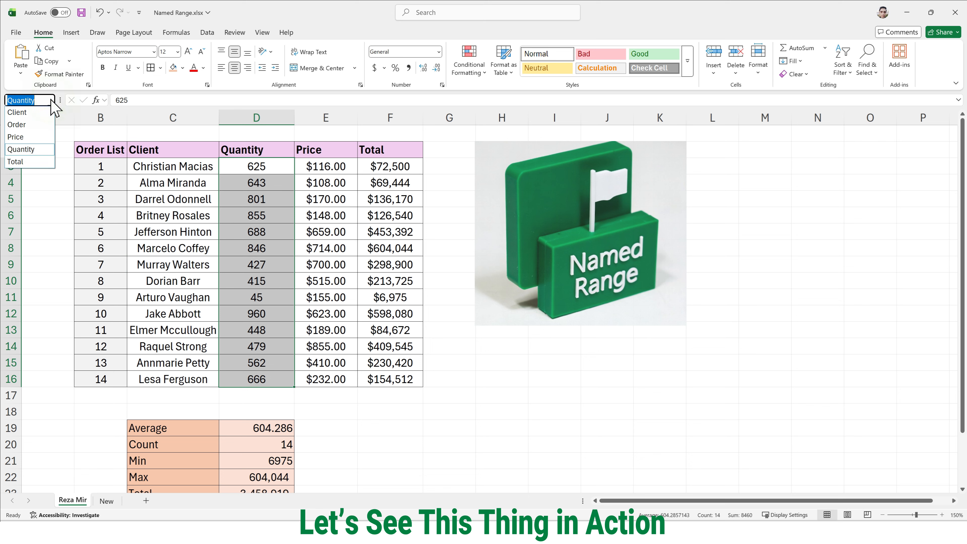
{"action": "left_click", "coordinate": [35, 162]}
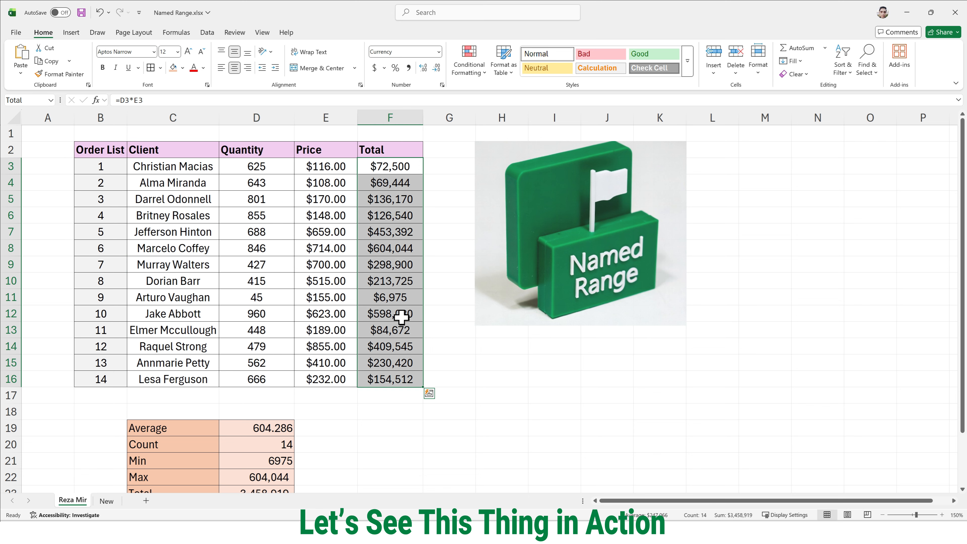
{"action": "left_click", "coordinate": [50, 99]}
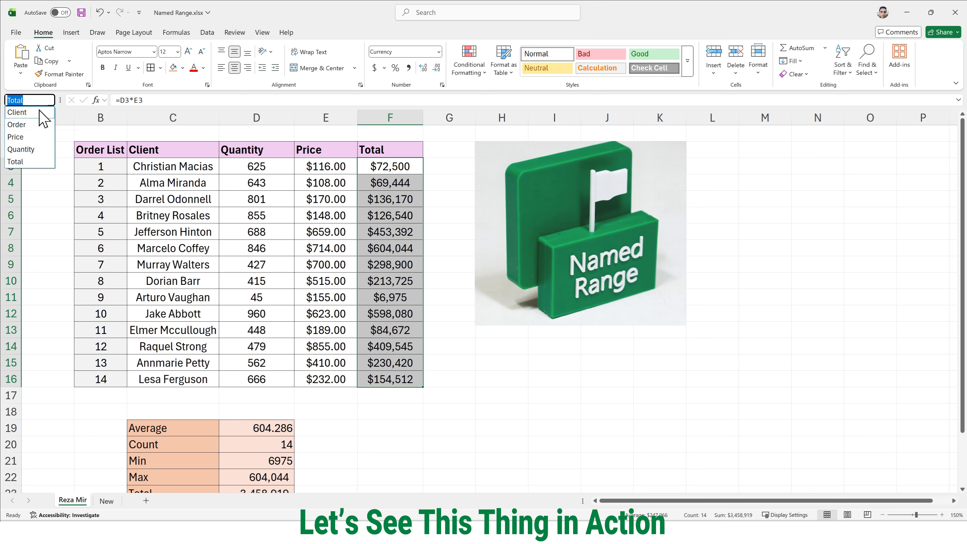
{"action": "left_click", "coordinate": [28, 137]}
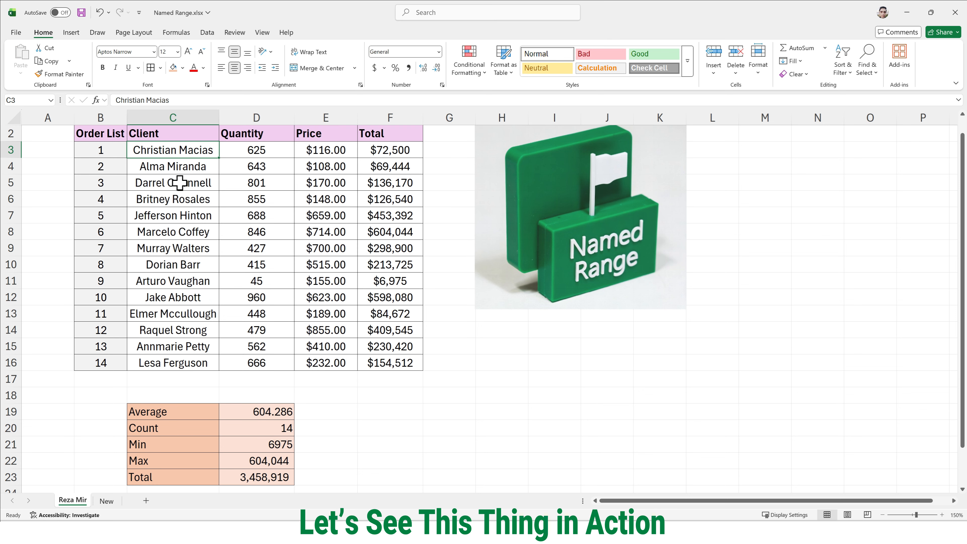
Step: Select all values of the Client, Quantity, Total and Order List columns in turn to check each column's range name
{"action": "left_click", "coordinate": [180, 184]}
{"action": "left_click_drag", "start_coordinate": [182, 154], "coordinate": [161, 338]}
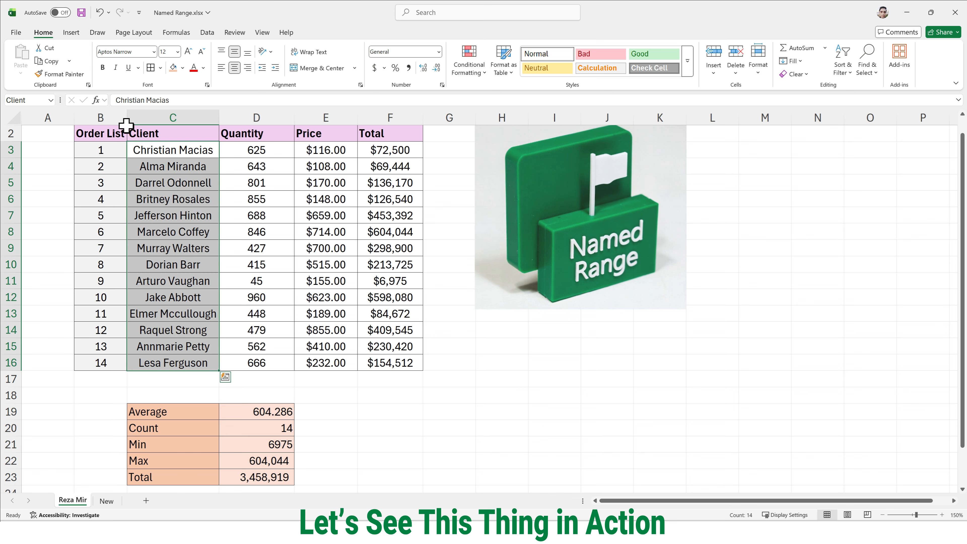
{"action": "left_click_drag", "start_coordinate": [237, 150], "coordinate": [259, 362]}
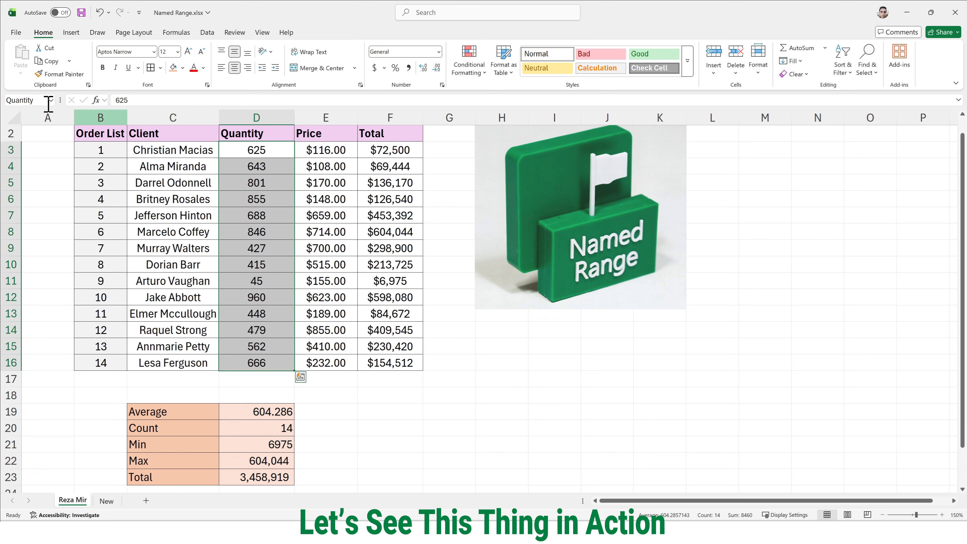
{"action": "left_click_drag", "start_coordinate": [377, 150], "coordinate": [392, 361]}
{"action": "left_click_drag", "start_coordinate": [82, 150], "coordinate": [104, 361]}
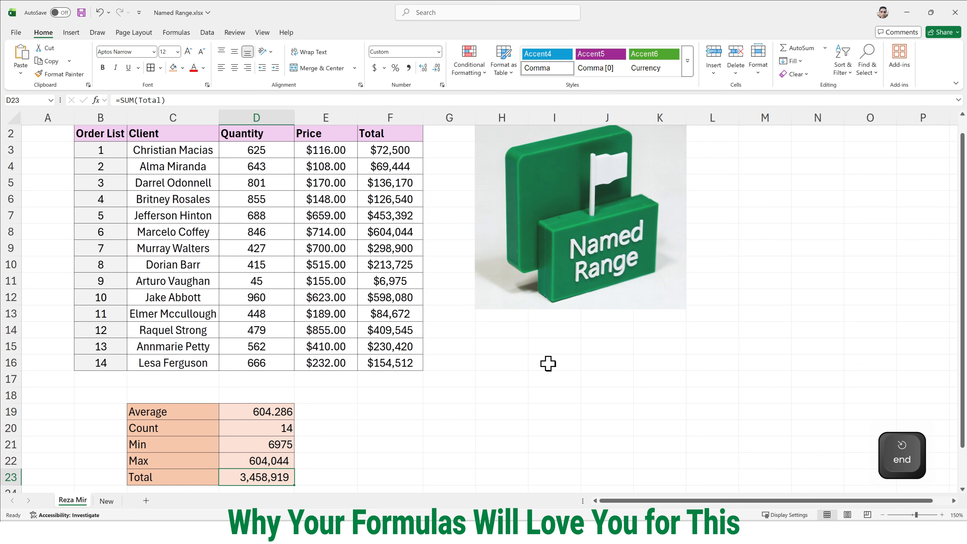
Step: Inspect the Average formula in D19 and its Quantity argument, leaving the formula unedited
{"action": "left_click", "coordinate": [545, 372]}
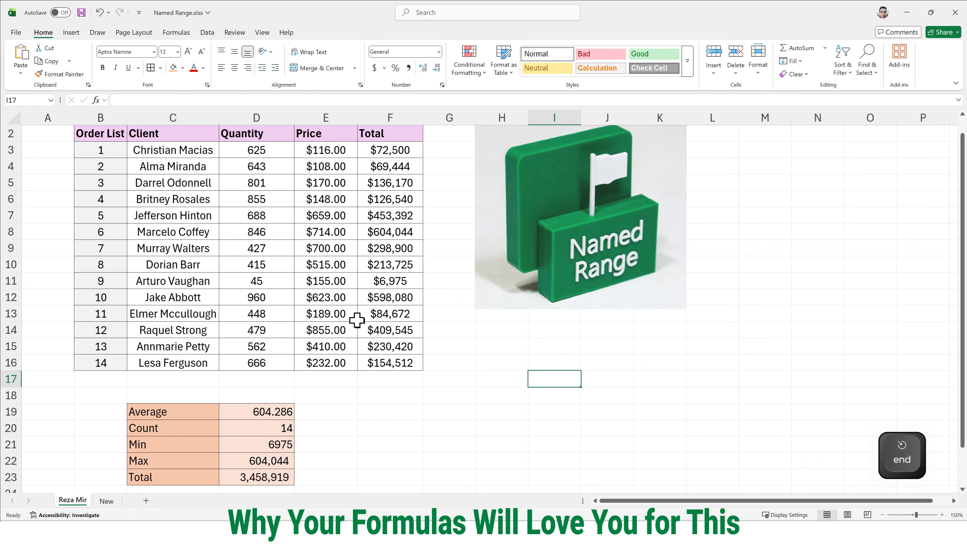
{"action": "scroll", "coordinate": [357, 321], "scroll_direction": "down", "scroll_amount": 2}
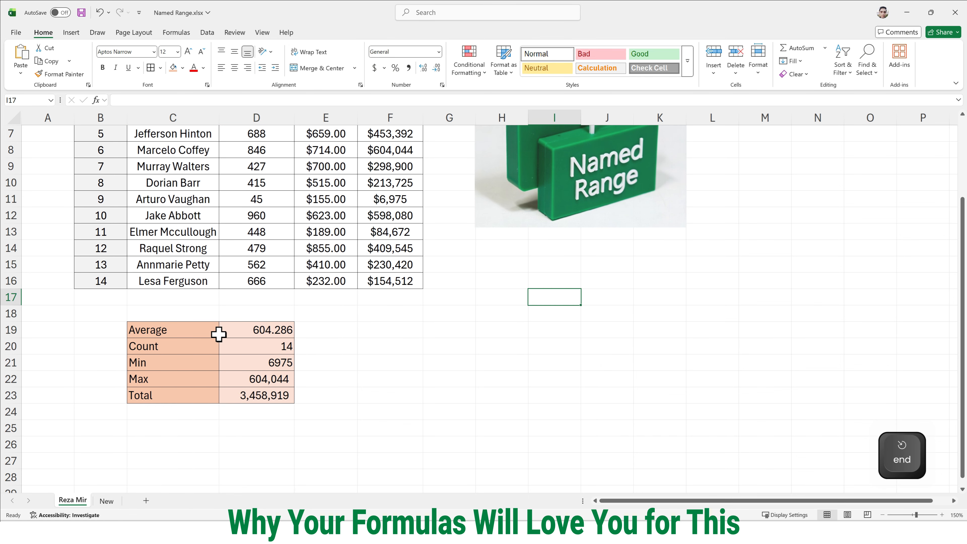
{"action": "left_click", "coordinate": [242, 334]}
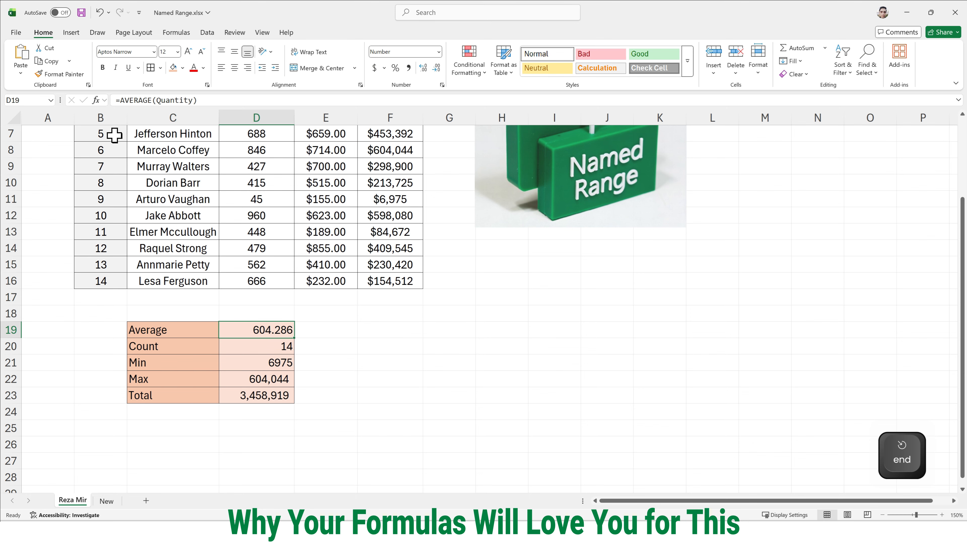
{"action": "left_click", "coordinate": [124, 99]}
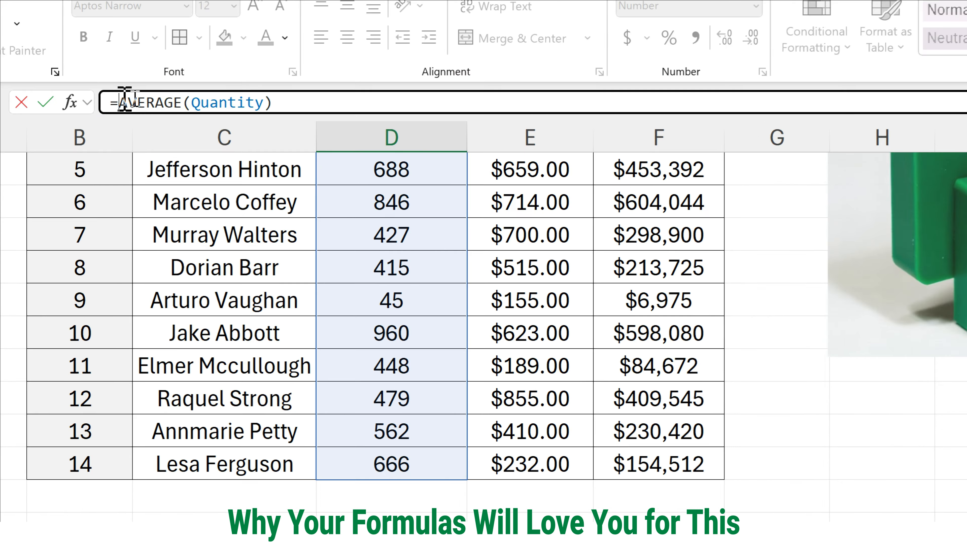
{"action": "left_click", "coordinate": [173, 100]}
{"action": "left_click_drag", "start_coordinate": [331, 105], "coordinate": [82, 98]}
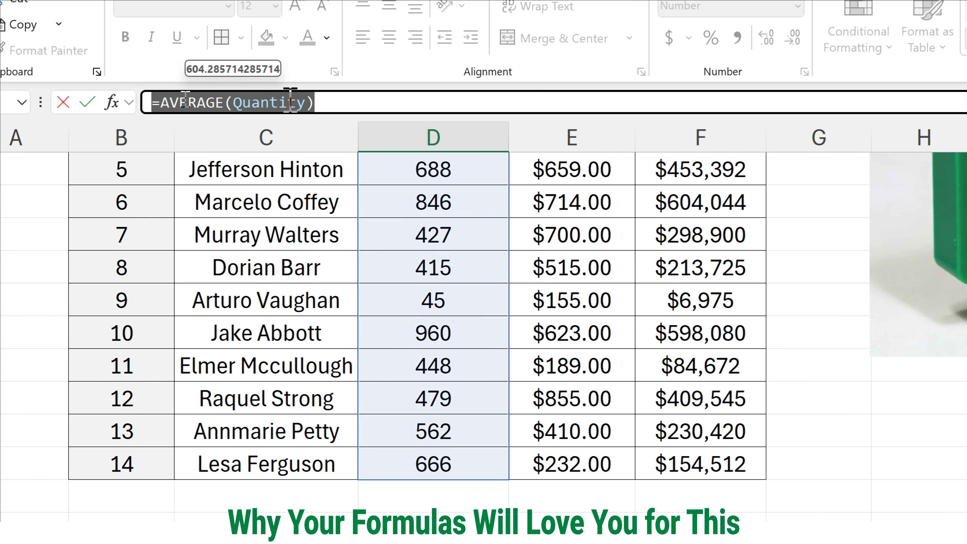
{"action": "left_click", "coordinate": [261, 101]}
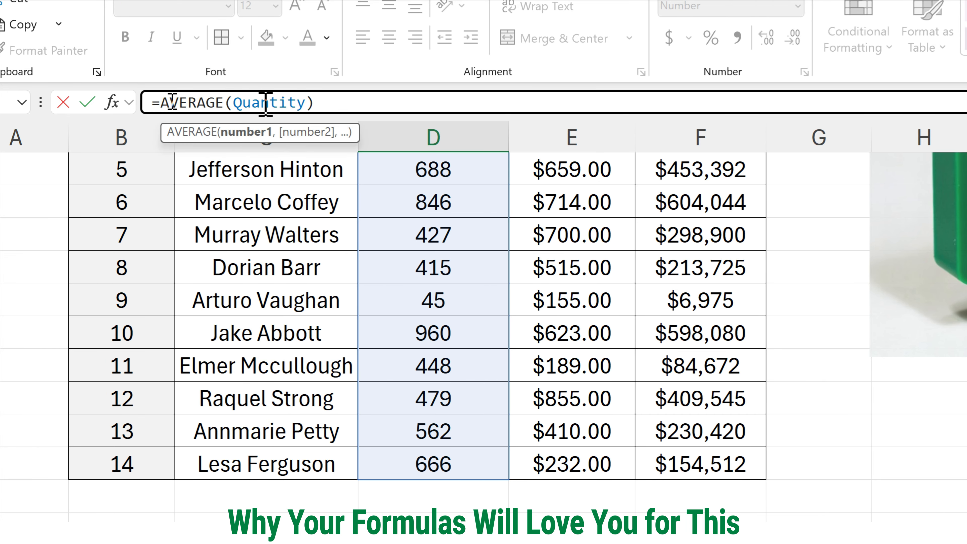
{"action": "left_click_drag", "start_coordinate": [233, 102], "coordinate": [309, 106]}
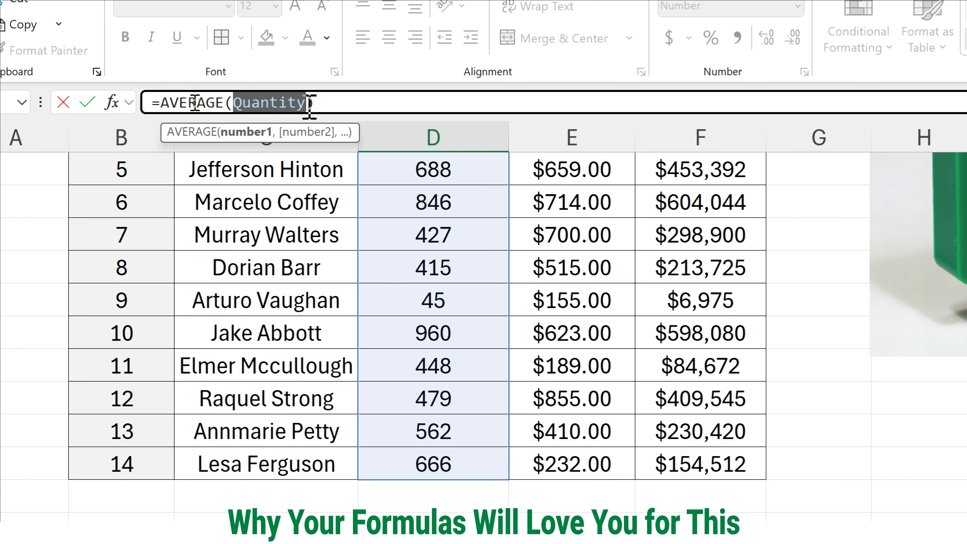
{"action": "key", "text": "ctrl+4"}
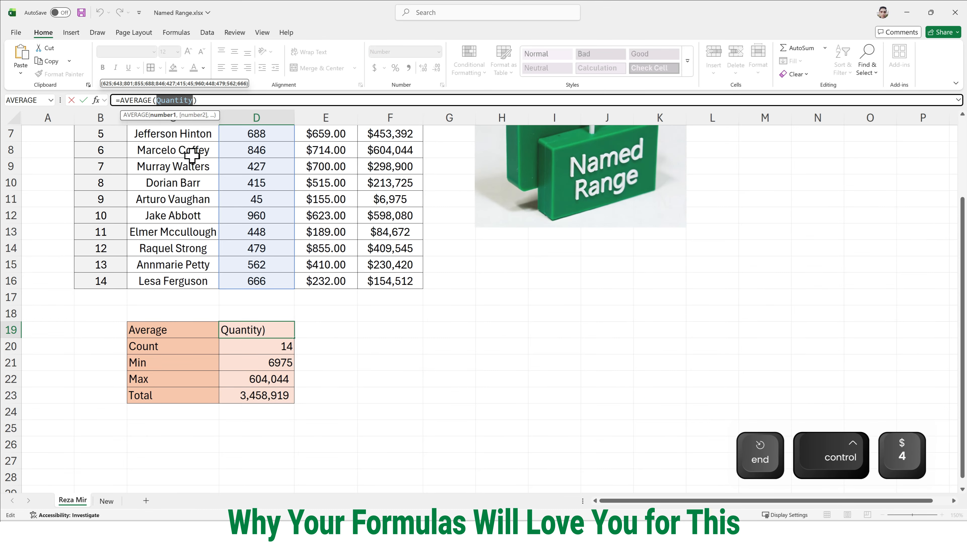
{"action": "key", "text": "Escape"}
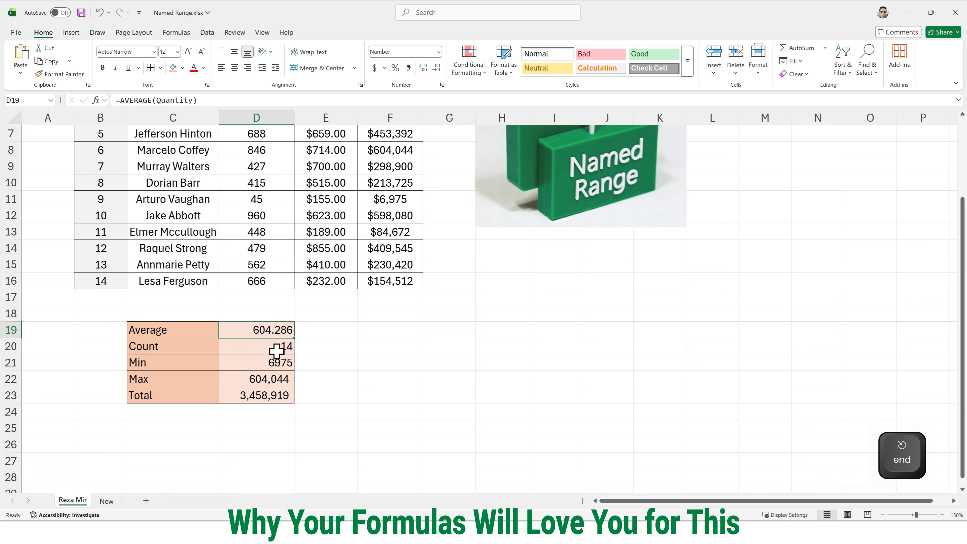
{"action": "key", "text": "End"}
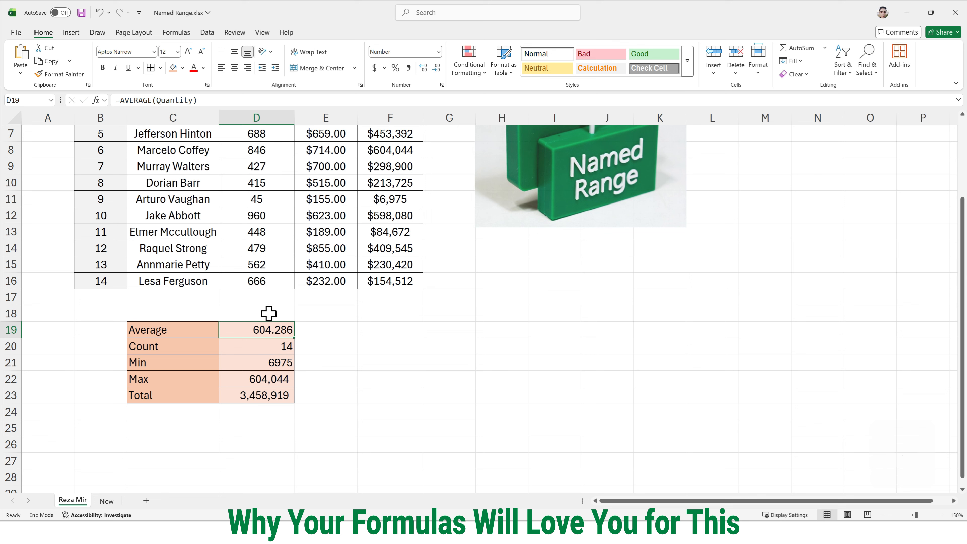
Step: Inspect the Count formula in D20 and its named range reference, leaving it unedited
{"action": "left_click", "coordinate": [266, 345]}
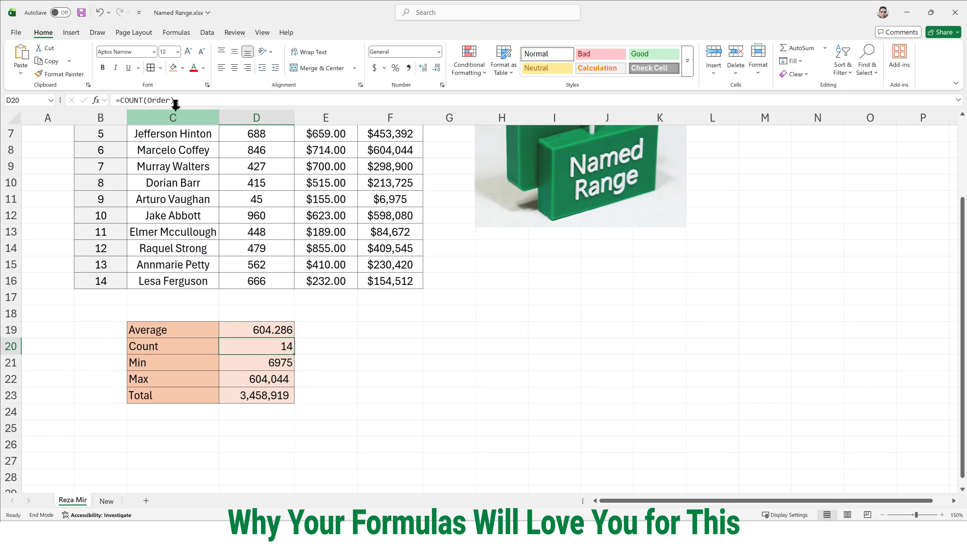
{"action": "left_click", "coordinate": [179, 100]}
{"action": "left_click_drag", "start_coordinate": [178, 101], "coordinate": [115, 99]}
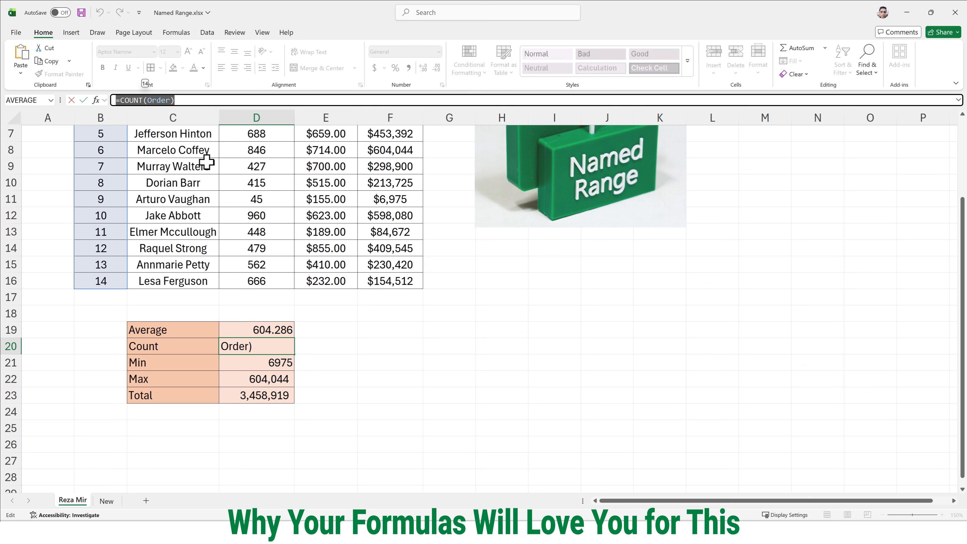
{"action": "key", "text": "Escape"}
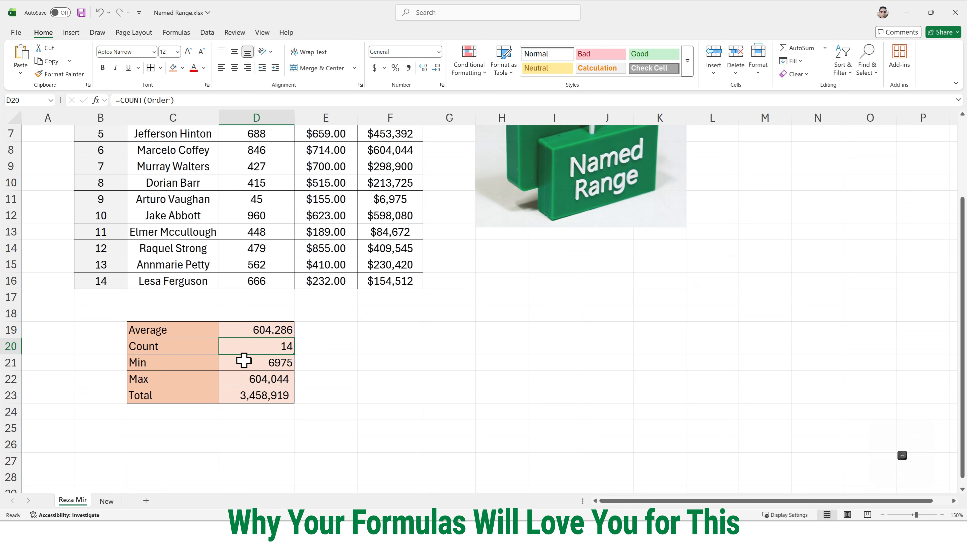
Step: Review the formulas of the Min, Max and Total summary cells D21 to D23, and recheck the Count cell D20
{"action": "scroll", "coordinate": [251, 359], "scroll_direction": "up", "scroll_amount": 1}
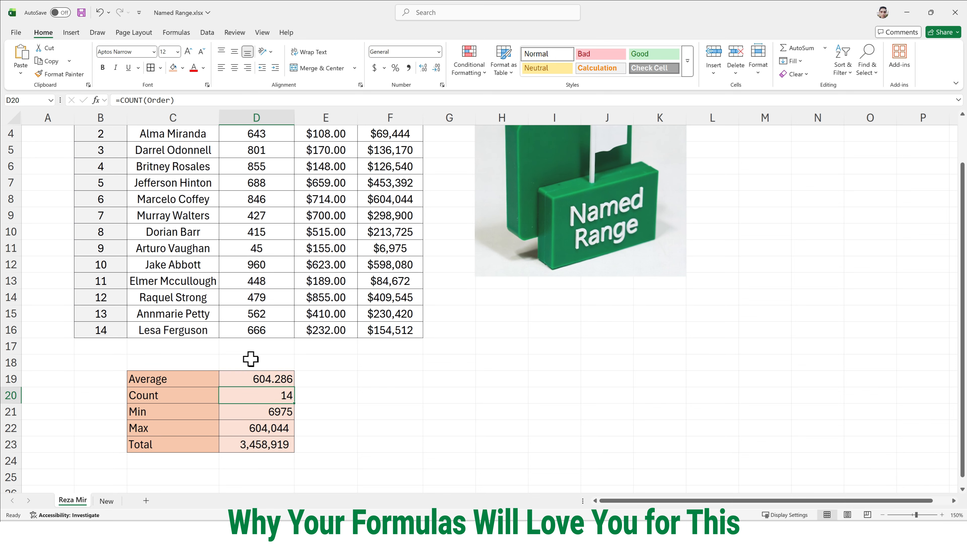
{"action": "left_click", "coordinate": [267, 413]}
{"action": "left_click", "coordinate": [266, 428]}
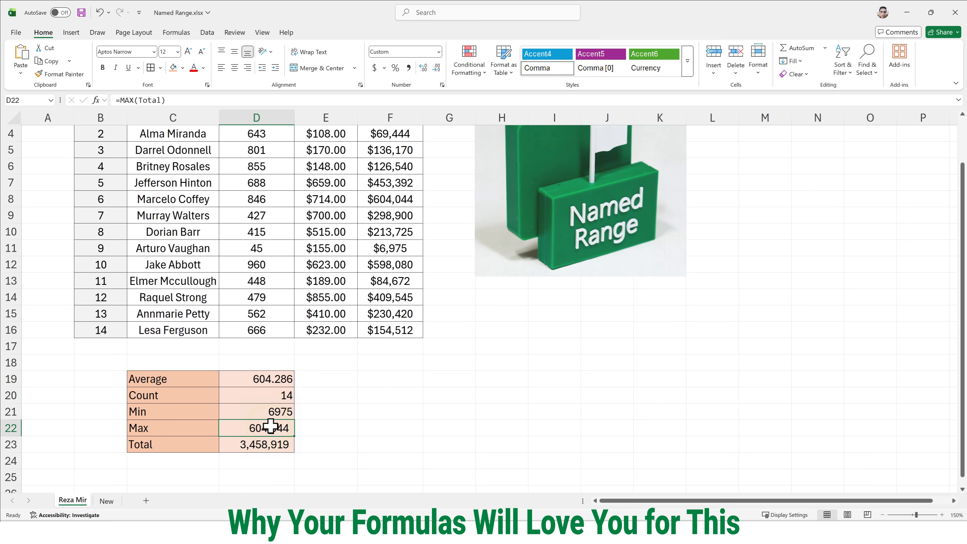
{"action": "left_click", "coordinate": [270, 446]}
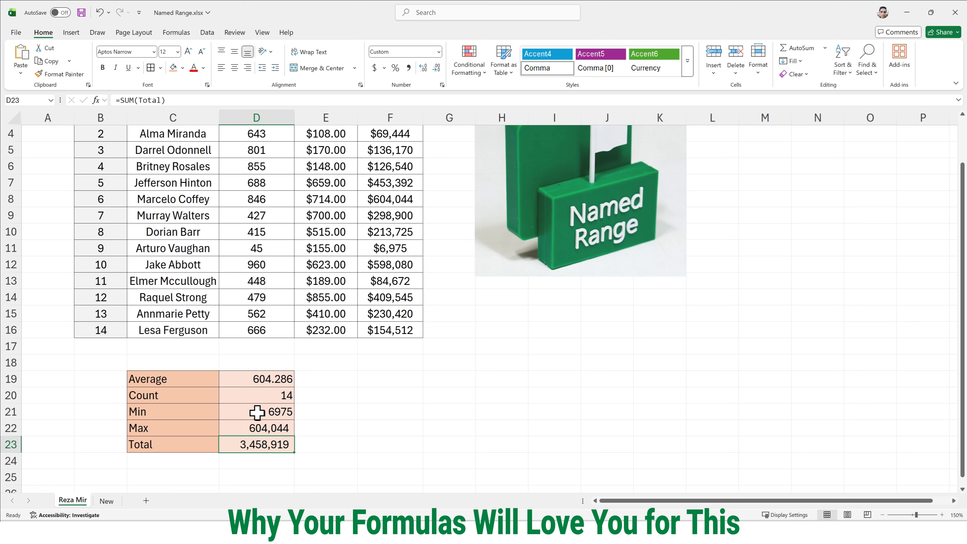
{"action": "left_click", "coordinate": [259, 398]}
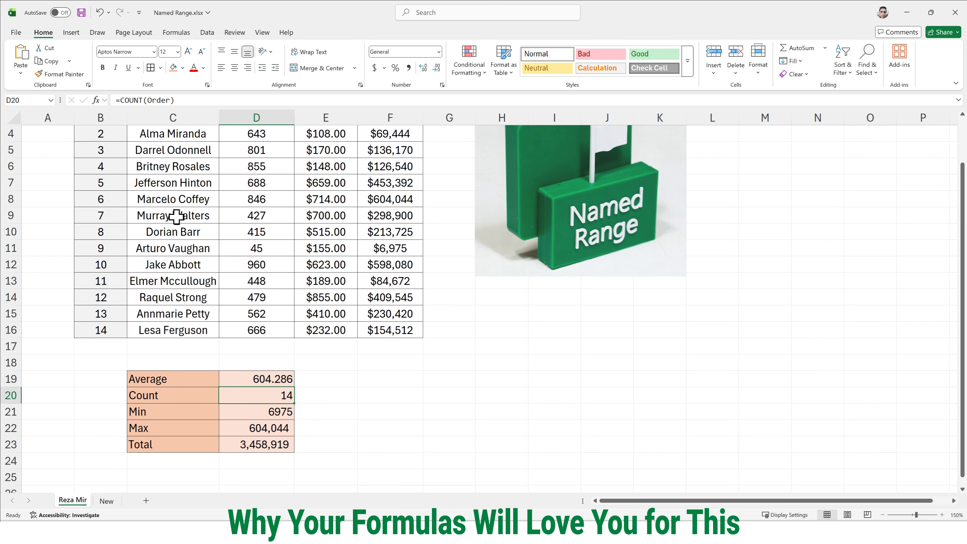
{"action": "scroll", "coordinate": [175, 216], "scroll_direction": "up", "scroll_amount": 1}
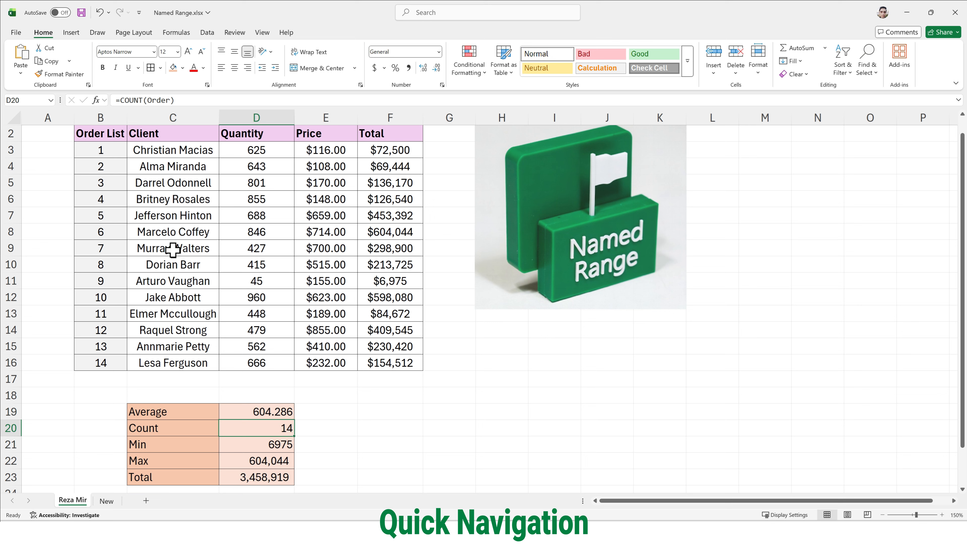
Step: Enter the person's first name in cell E8 of the New sheet
{"action": "left_click", "coordinate": [111, 502]}
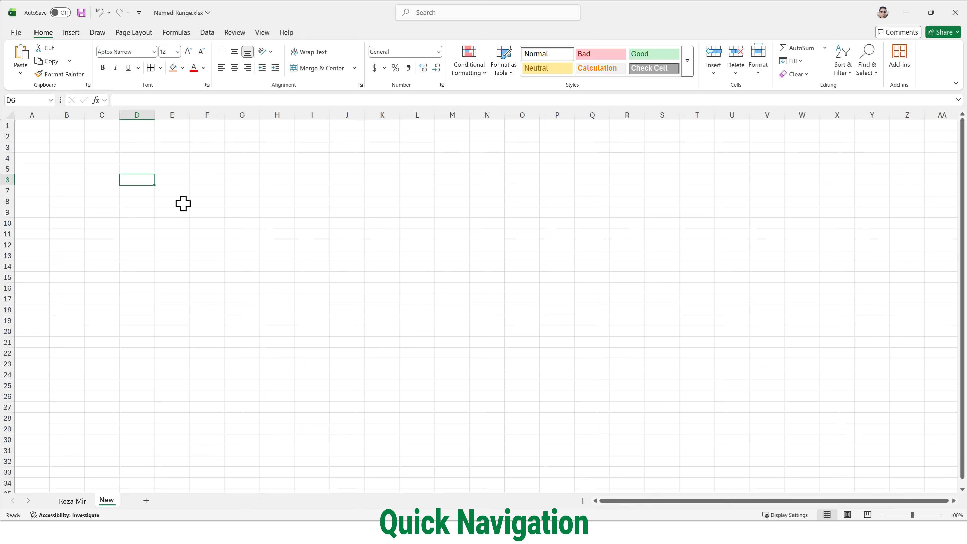
{"action": "left_click", "coordinate": [172, 203]}
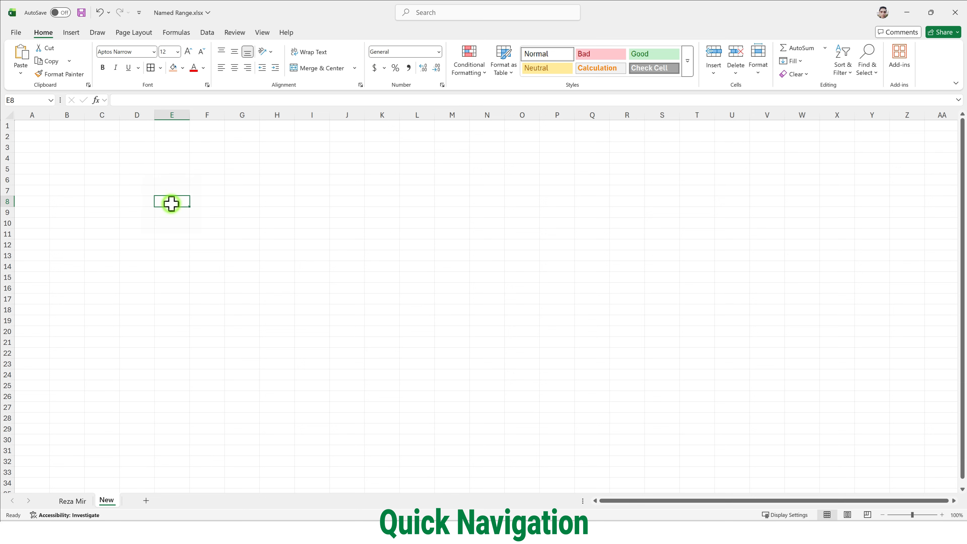
{"action": "type", "text": "reza"}
{"action": "left_click", "coordinate": [207, 211]}
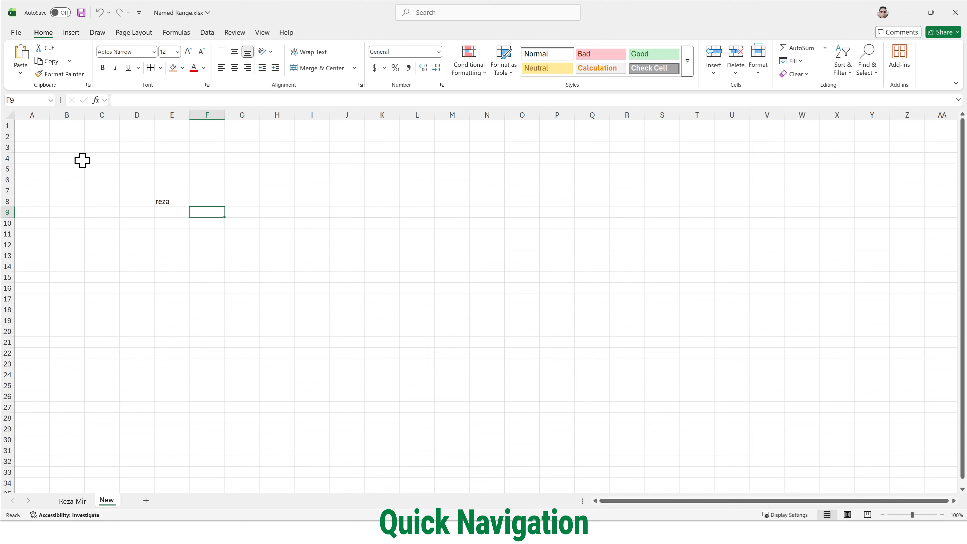
Step: Check the orders sheet, return to the New sheet, and jump from there to the Total named range
{"action": "left_click", "coordinate": [80, 501]}
{"action": "left_click", "coordinate": [101, 501]}
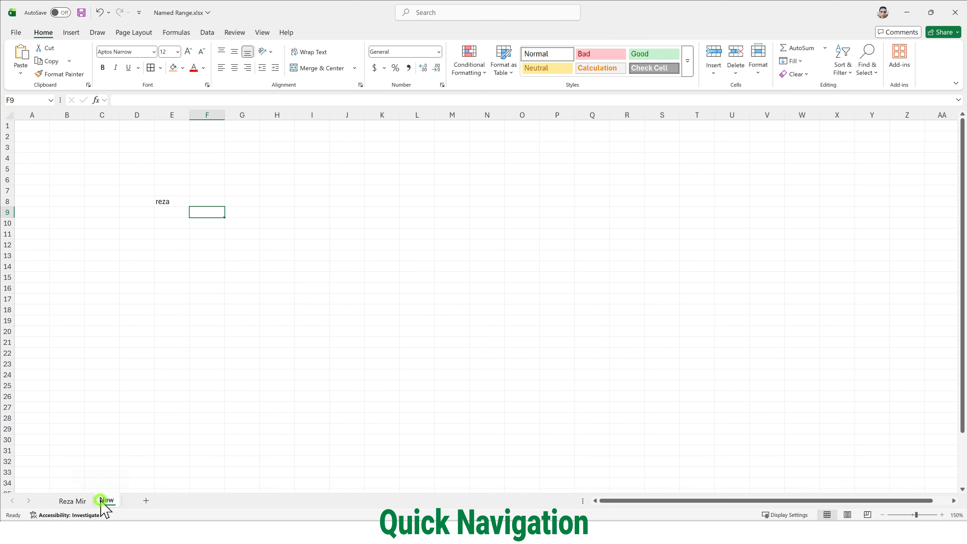
{"action": "left_click", "coordinate": [50, 100]}
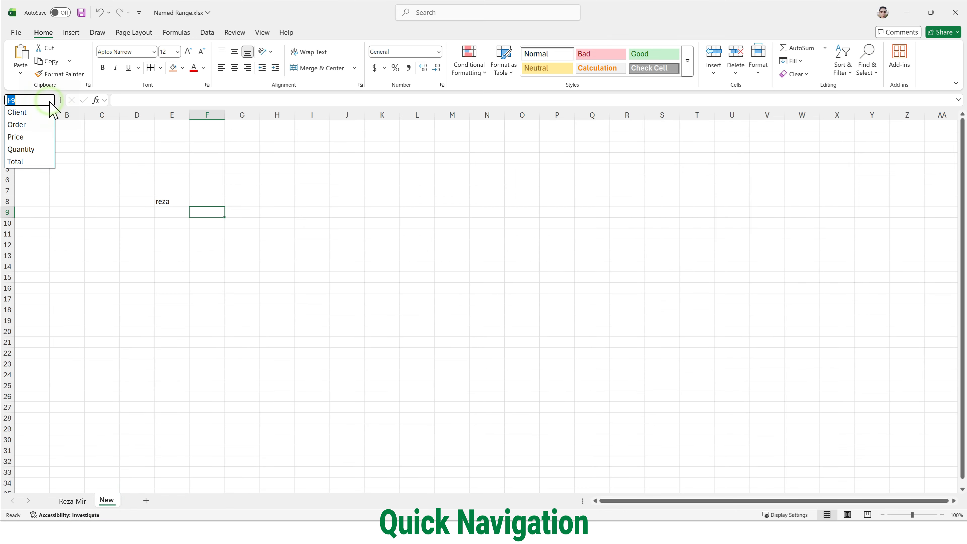
{"action": "left_click", "coordinate": [27, 161]}
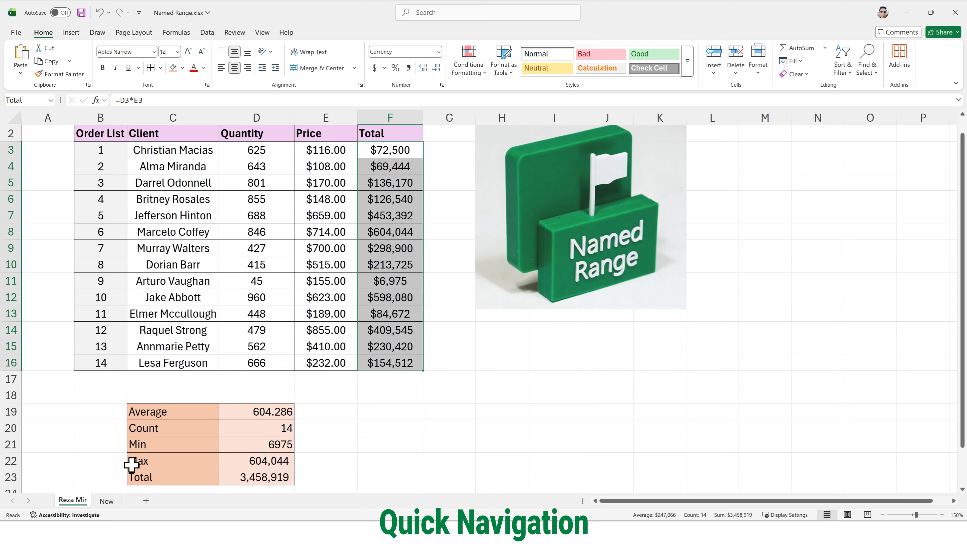
Step: Go back to the New sheet, select an empty cell, and navigate to the Total range by its name again
{"action": "left_click", "coordinate": [106, 501]}
{"action": "left_click", "coordinate": [236, 237]}
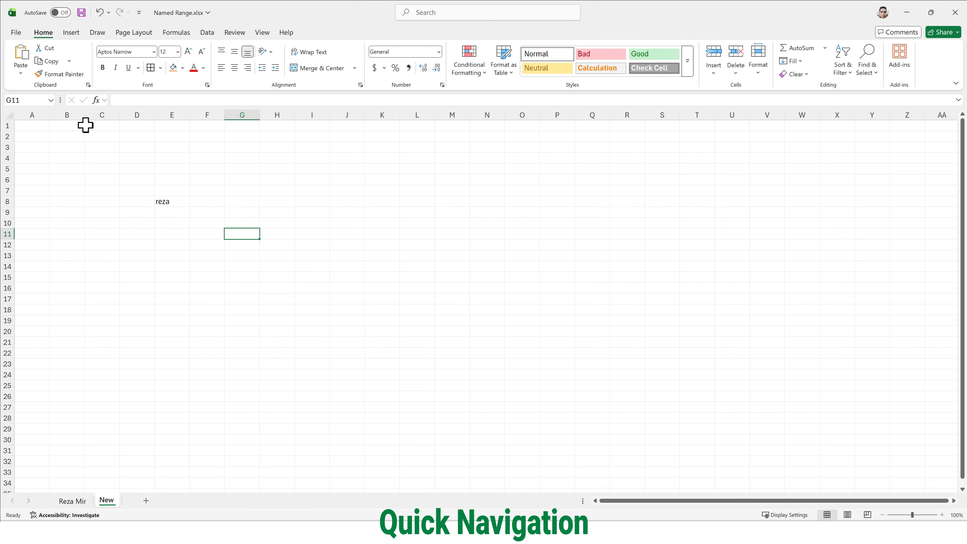
{"action": "left_click", "coordinate": [48, 100]}
{"action": "left_click", "coordinate": [51, 189]}
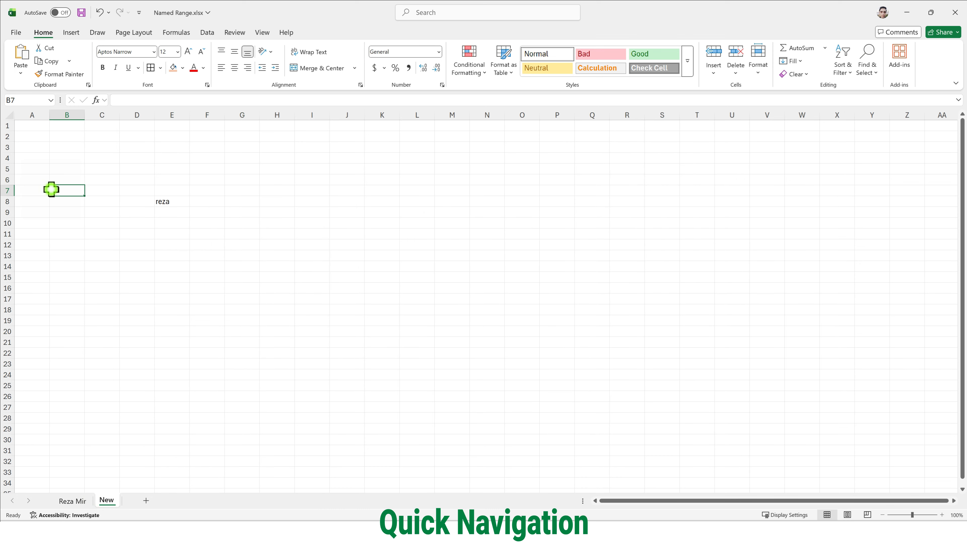
{"action": "left_click", "coordinate": [51, 100]}
{"action": "left_click", "coordinate": [42, 160]}
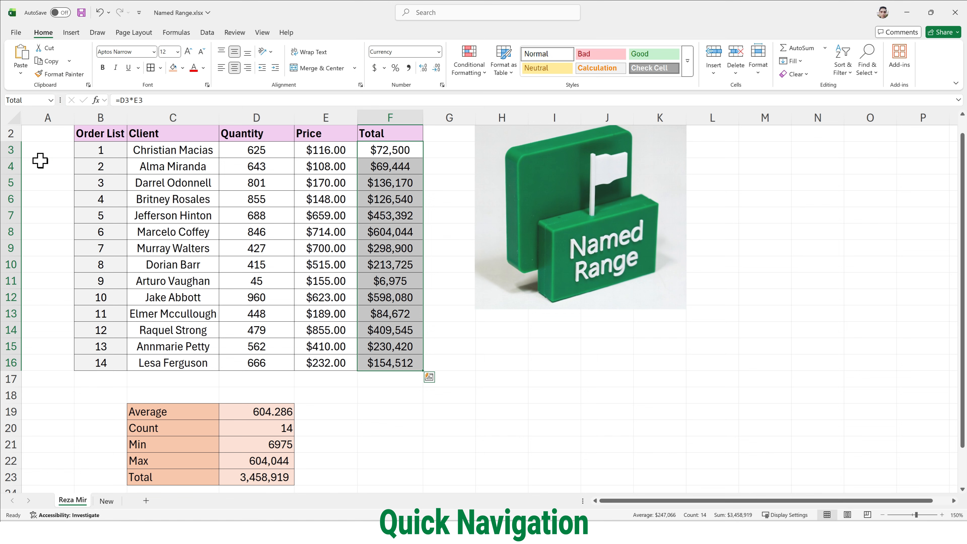